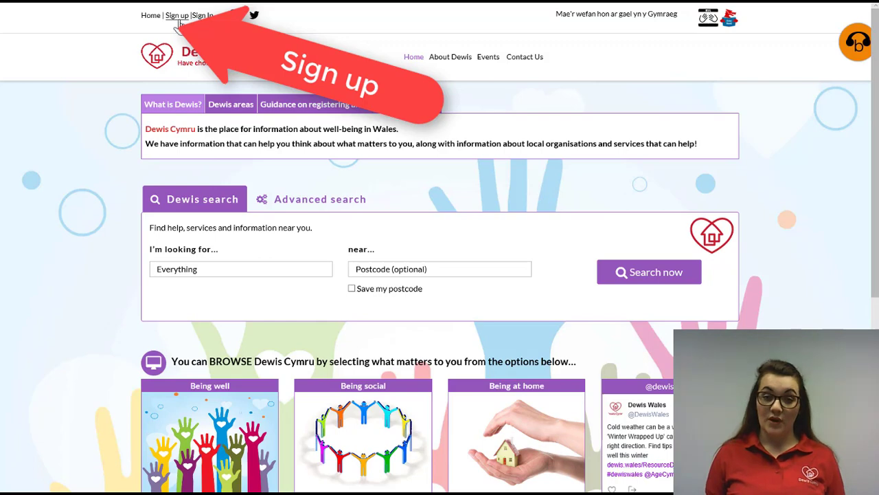
- Open the sign-up form and enter the user's display name and email address
{"action": "left_click", "coordinate": [177, 19]}
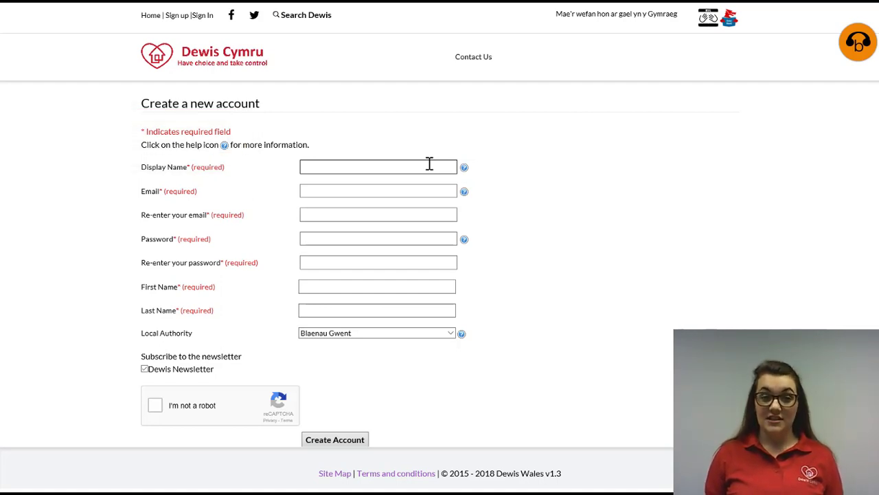
{"action": "left_click", "coordinate": [429, 164]}
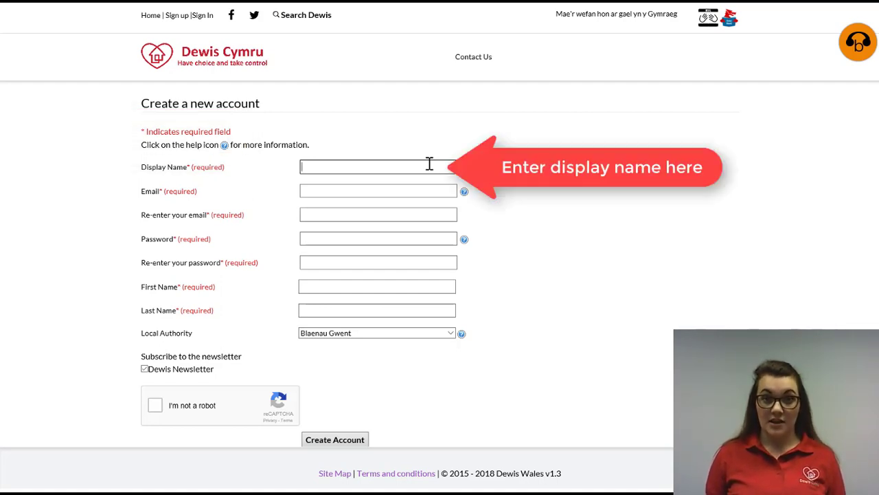
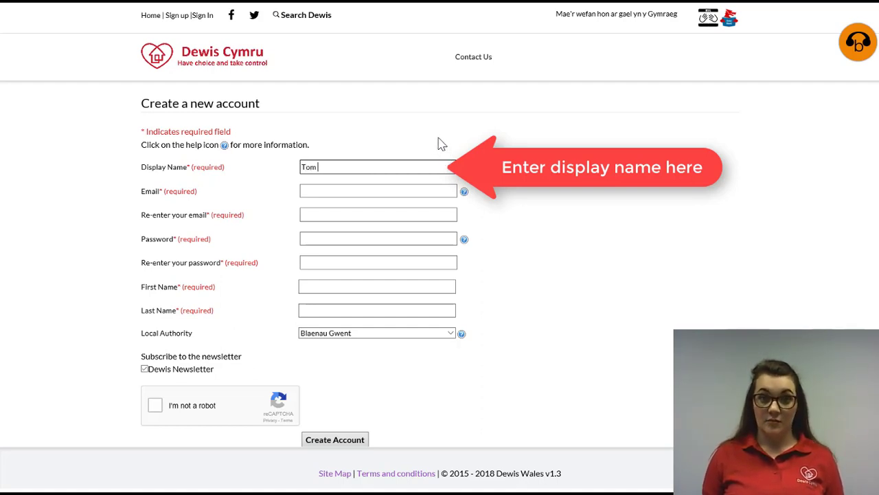
{"action": "left_click", "coordinate": [423, 194]}
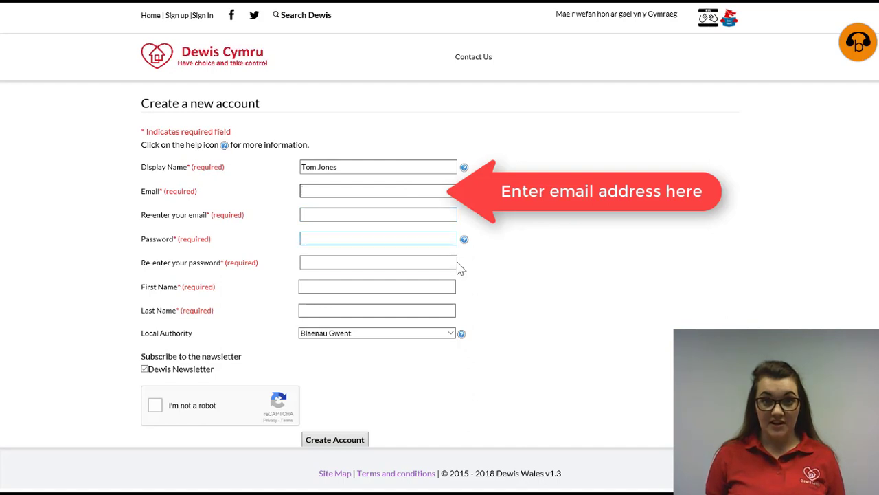
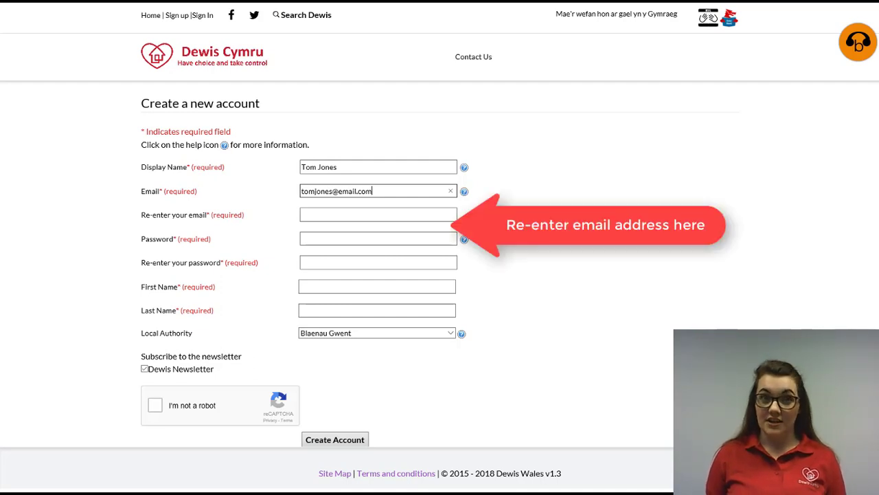
- Repeat the email address, then enter the account password and confirm it
{"action": "left_click", "coordinate": [371, 214]}
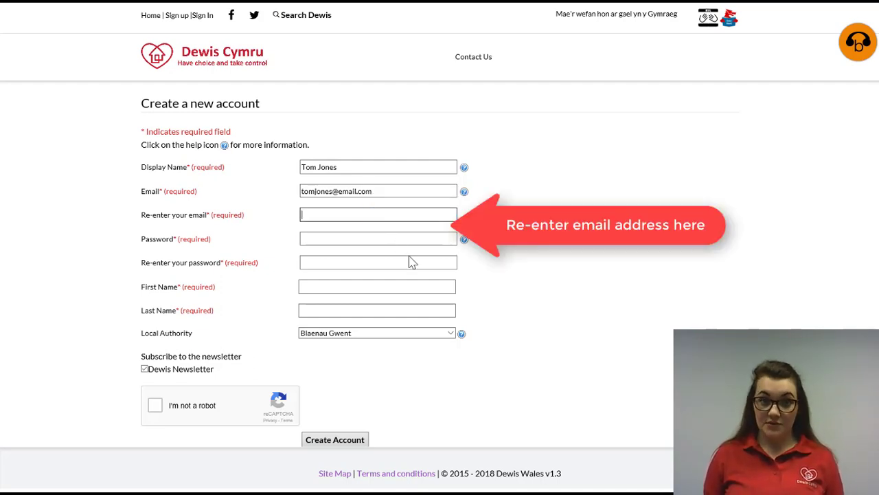
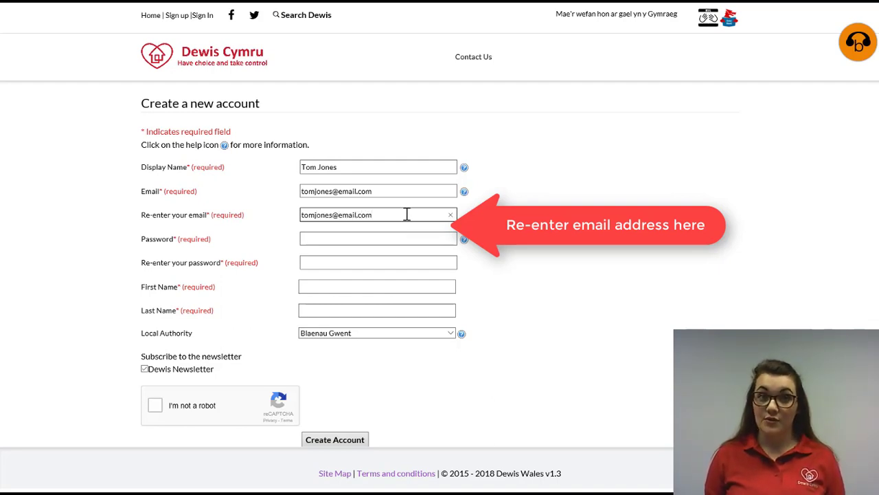
{"action": "left_click", "coordinate": [417, 237]}
{"action": "left_click", "coordinate": [417, 238]}
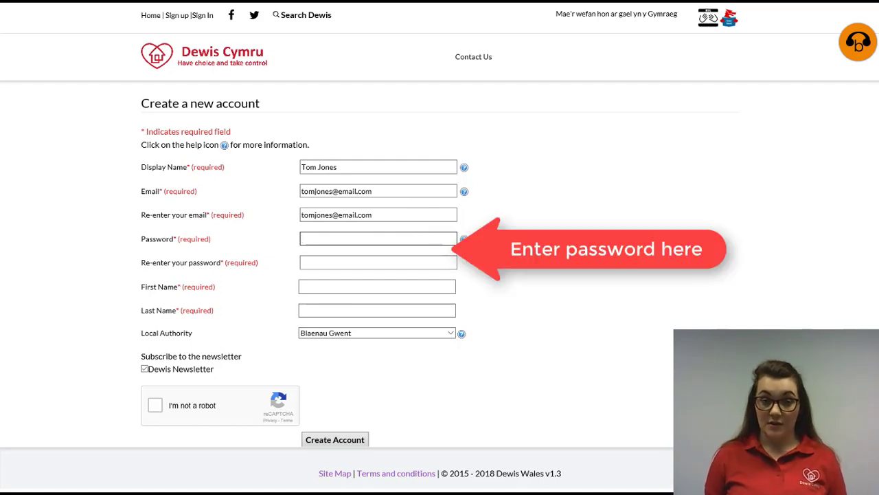
{"action": "type", "text": "*****"}
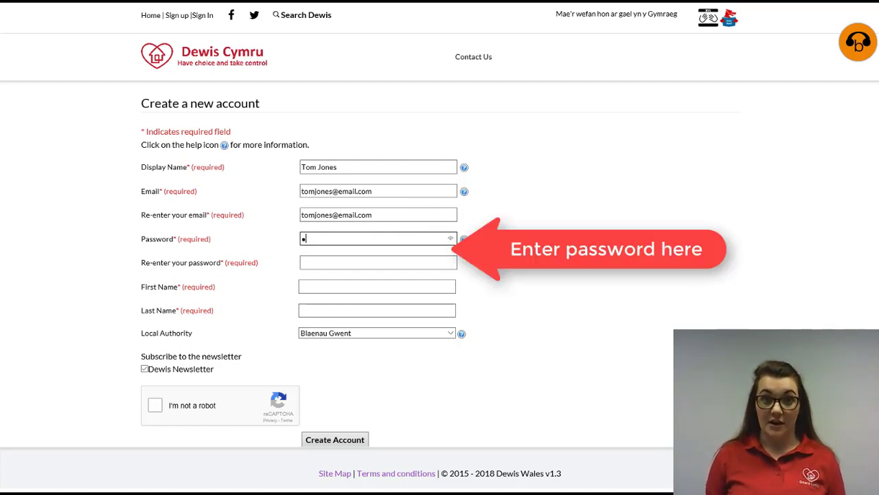
{"action": "type", "text": "***"}
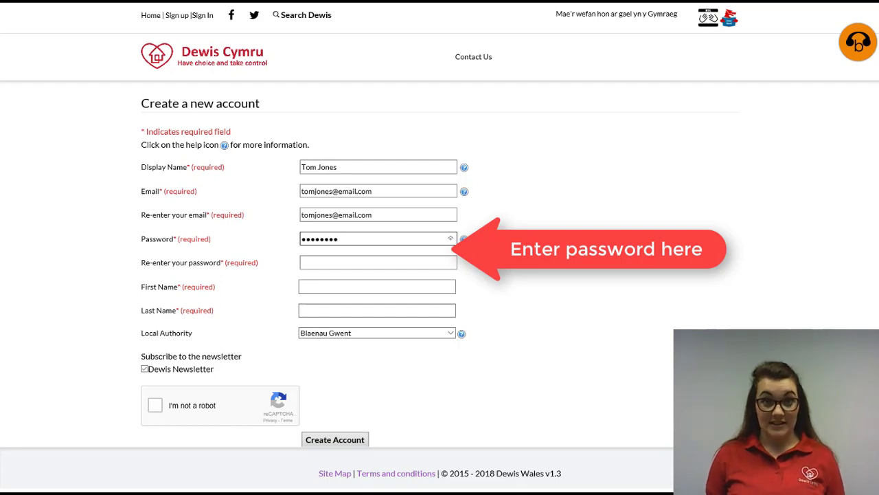
{"action": "type", "text": "***"}
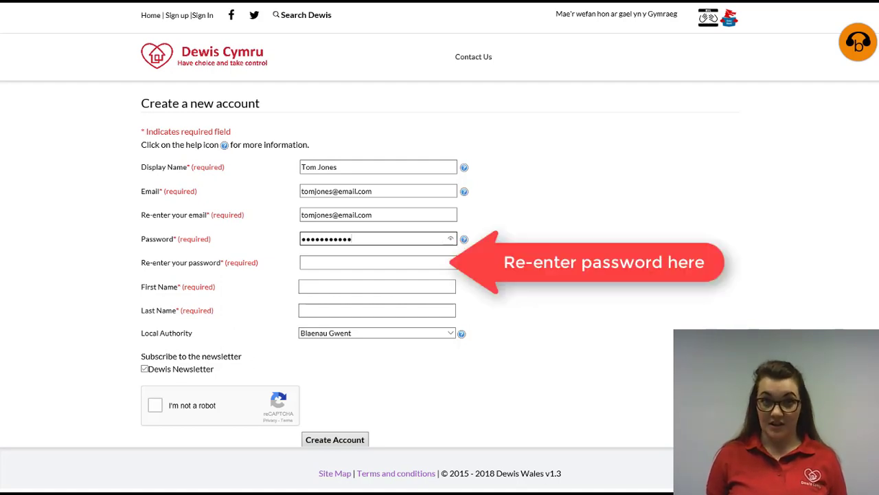
{"action": "left_click", "coordinate": [374, 262]}
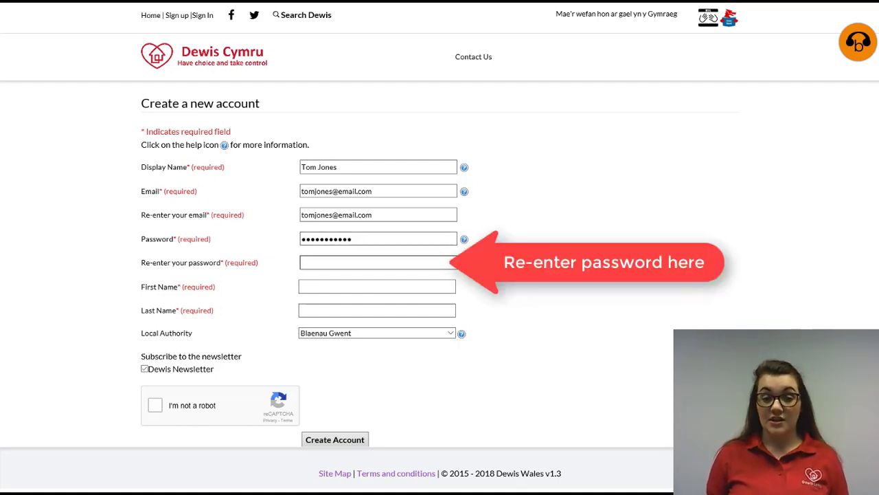
{"action": "type", "text": "••••••••"}
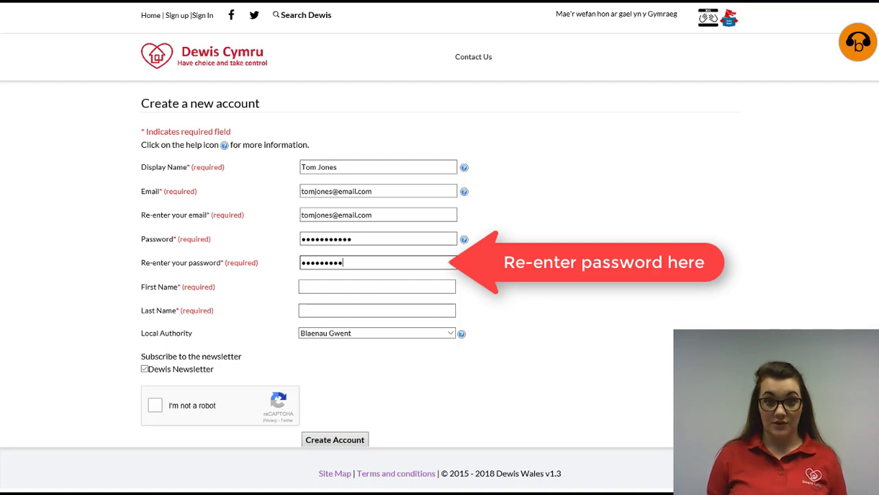
{"action": "type", "text": "••"}
{"action": "key", "text": "Tab"}
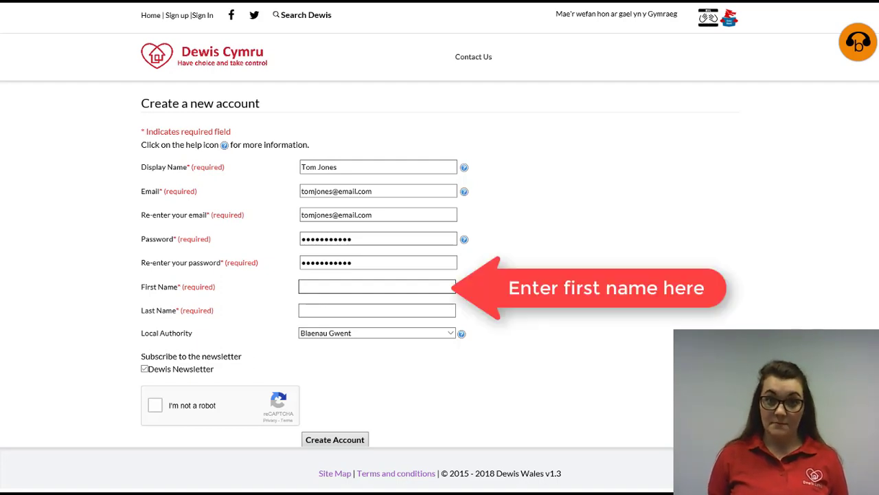
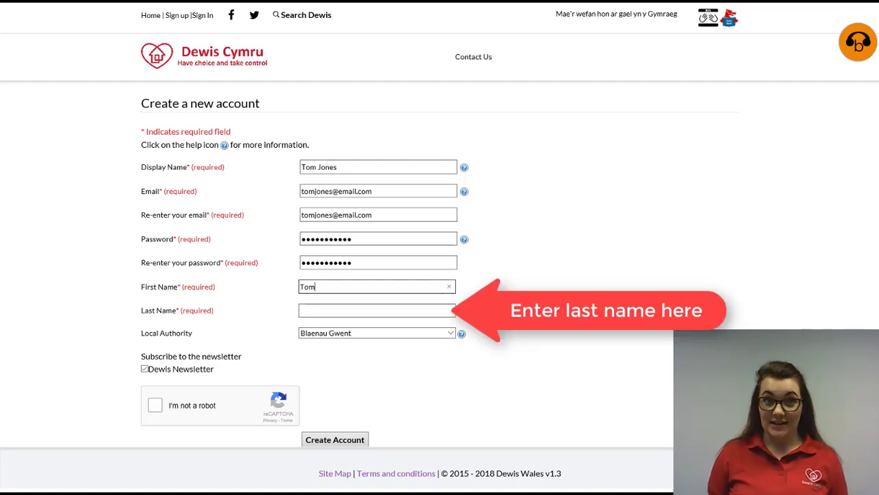
- Enter the user's first and last names and pick Merthyr Tydfil as Local Authority
{"action": "left_click", "coordinate": [300, 310]}
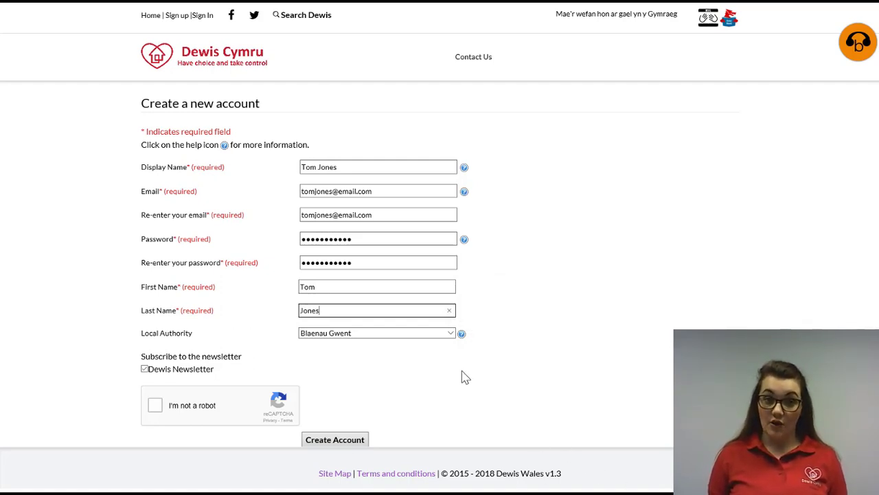
{"action": "left_click", "coordinate": [451, 334]}
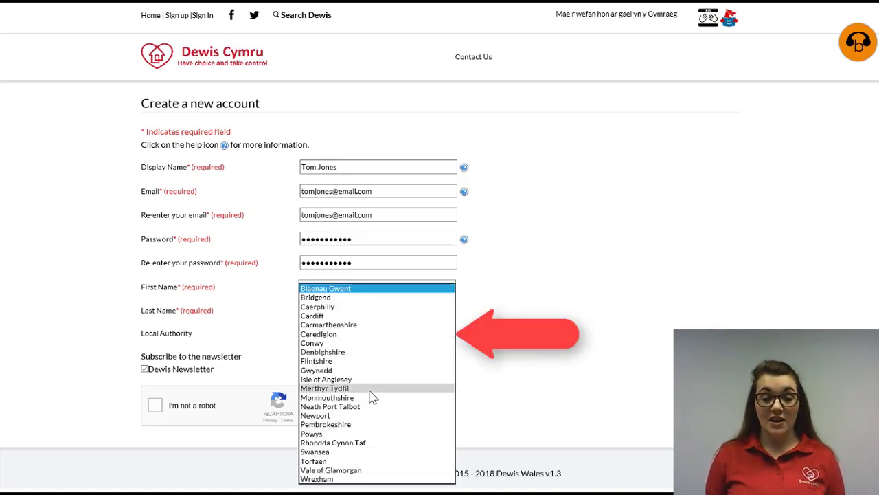
{"action": "left_click", "coordinate": [373, 389]}
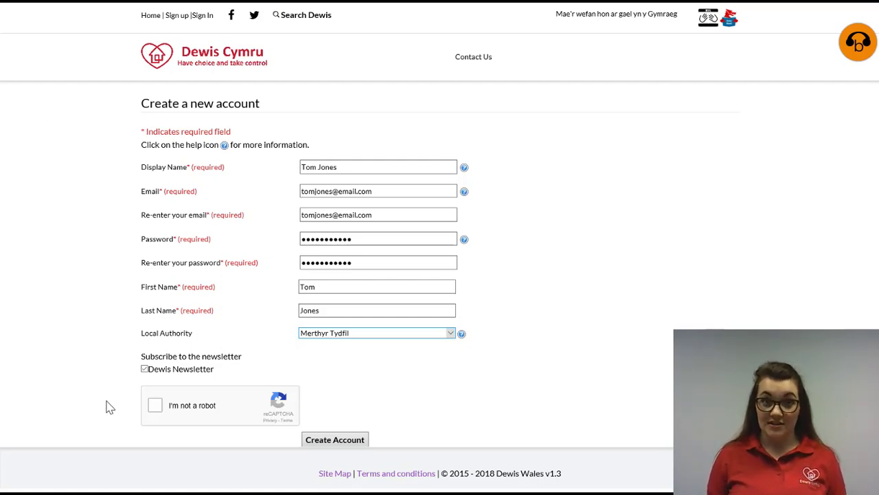
- Pass the reCAPTCHA by verifying the car images, and tick Dewis Newsletter
{"action": "left_click", "coordinate": [158, 410]}
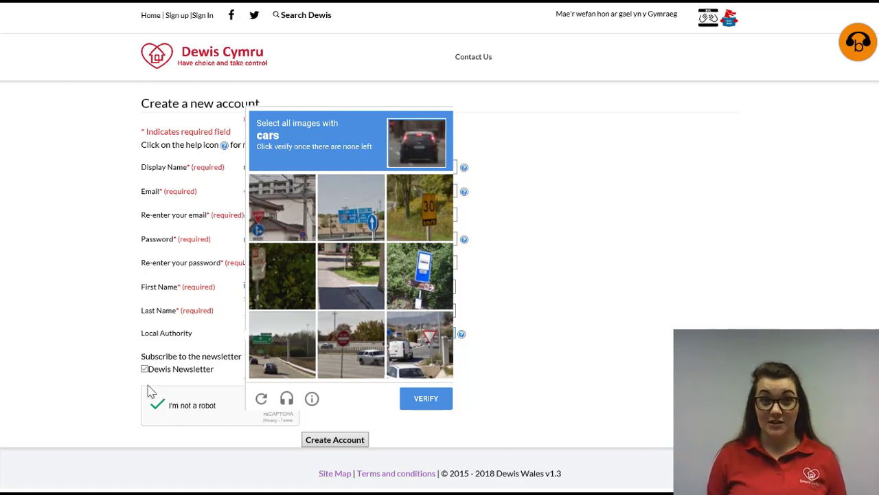
{"action": "left_click", "coordinate": [151, 391]}
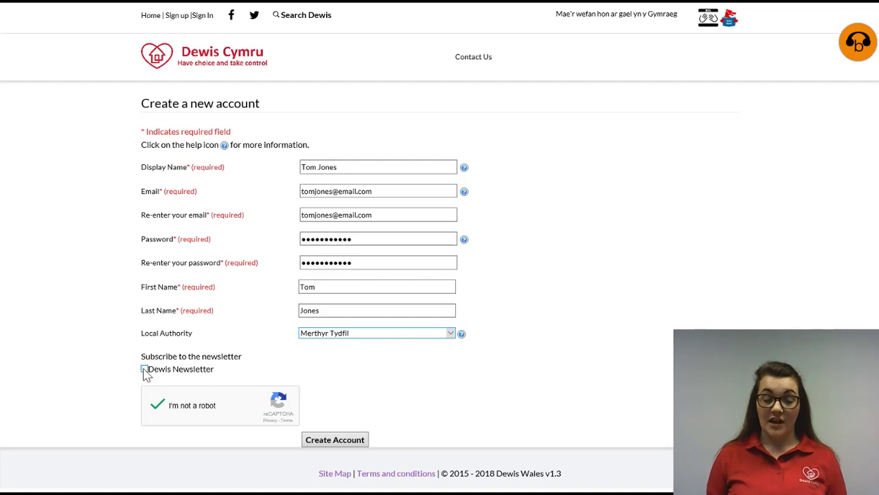
{"action": "left_click", "coordinate": [144, 369]}
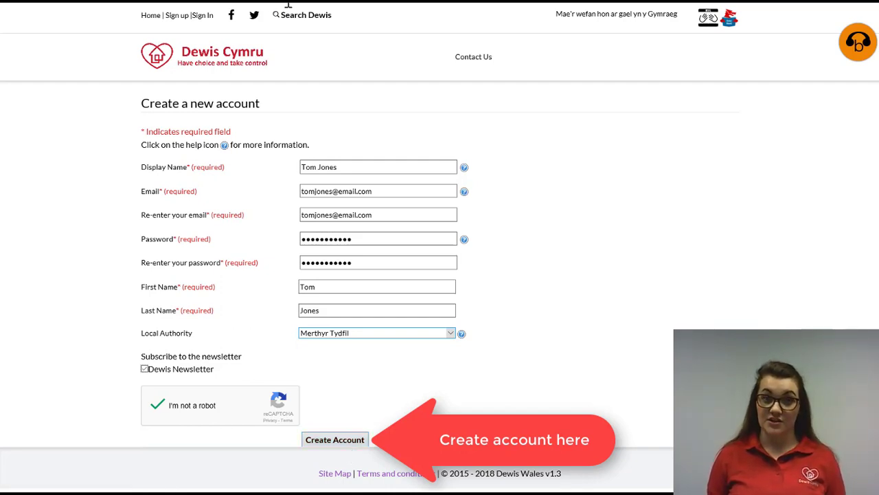
- Submit the form with Create Account, then close the Dewis Cymru page
{"action": "left_click", "coordinate": [149, 15]}
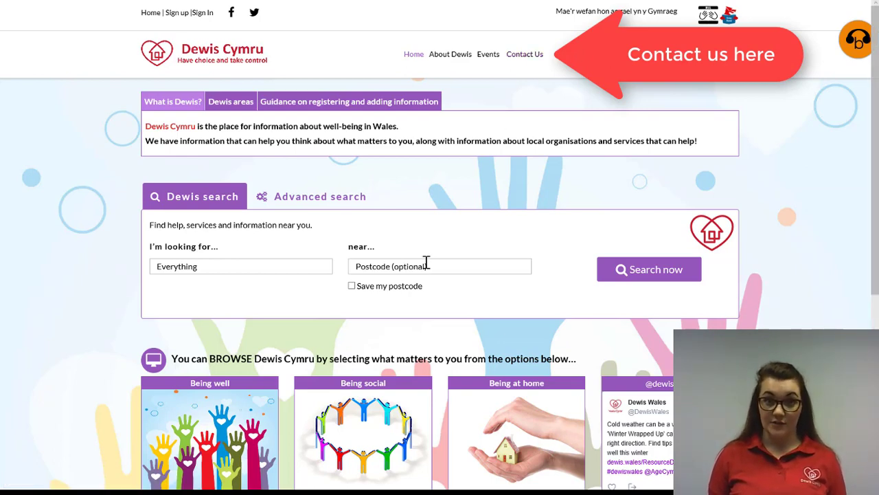
{"action": "left_click", "coordinate": [452, 66]}
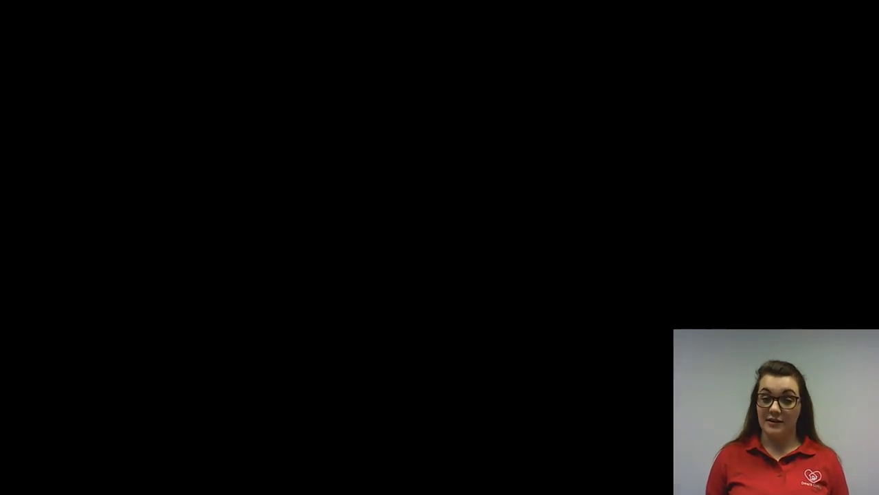